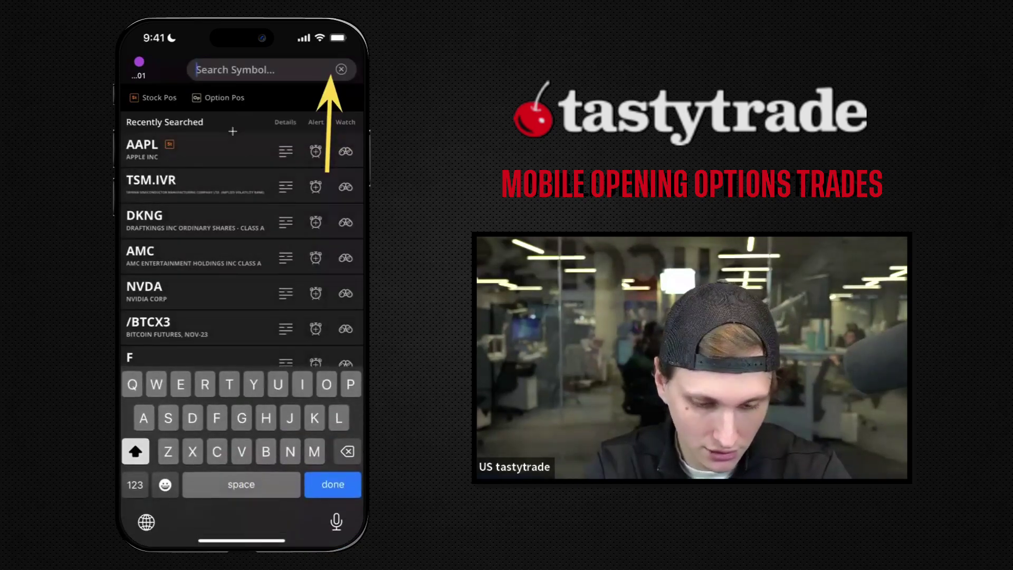
# - Open the stock trade page for AAPL from the recently searched symbols
pyautogui.click(233, 138)
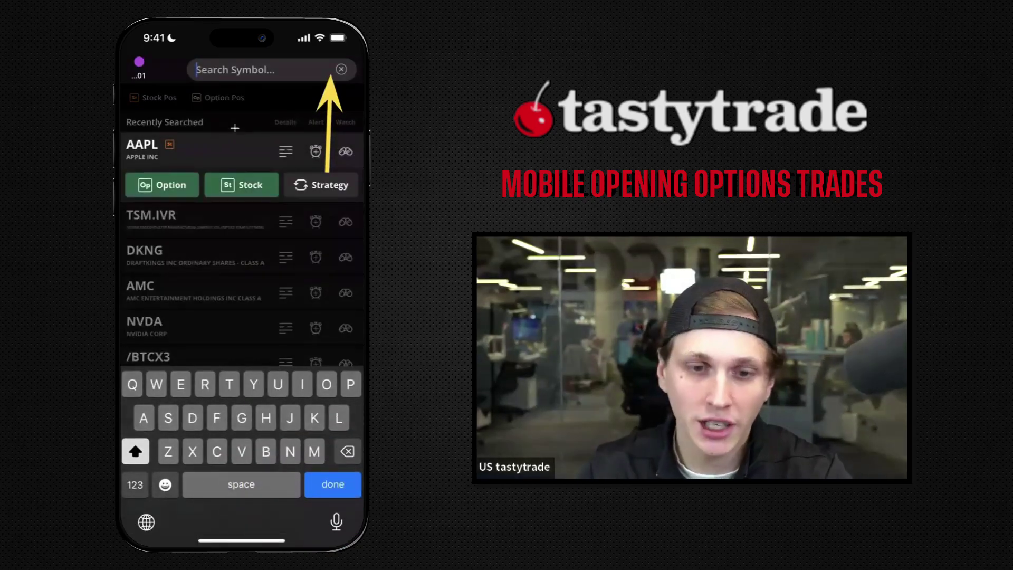
pyautogui.click(230, 174)
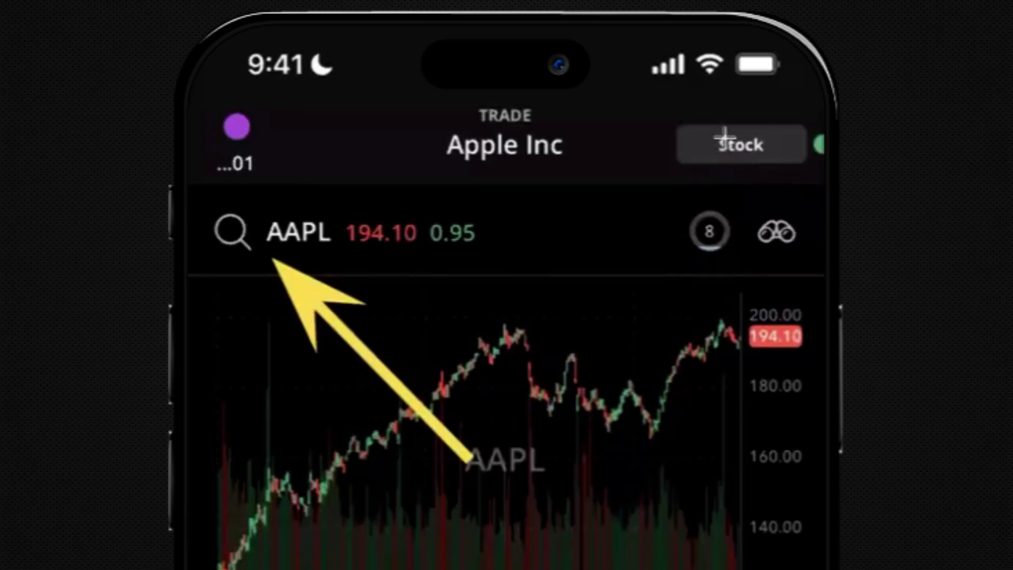
# - Find the symbol TSM and choose the Vertical strategy for its trade
pyautogui.click(233, 231)
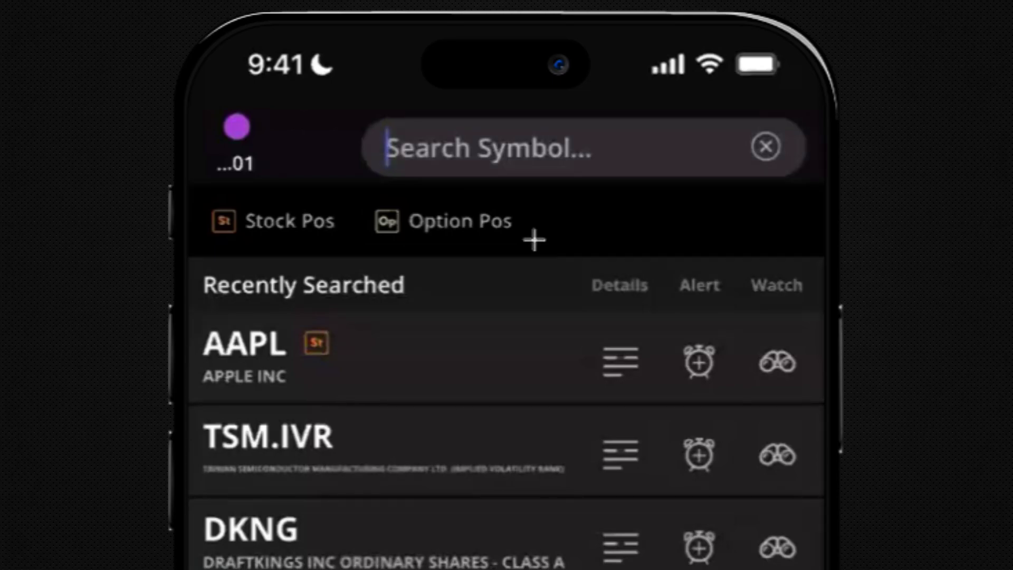
pyautogui.write('TSM')
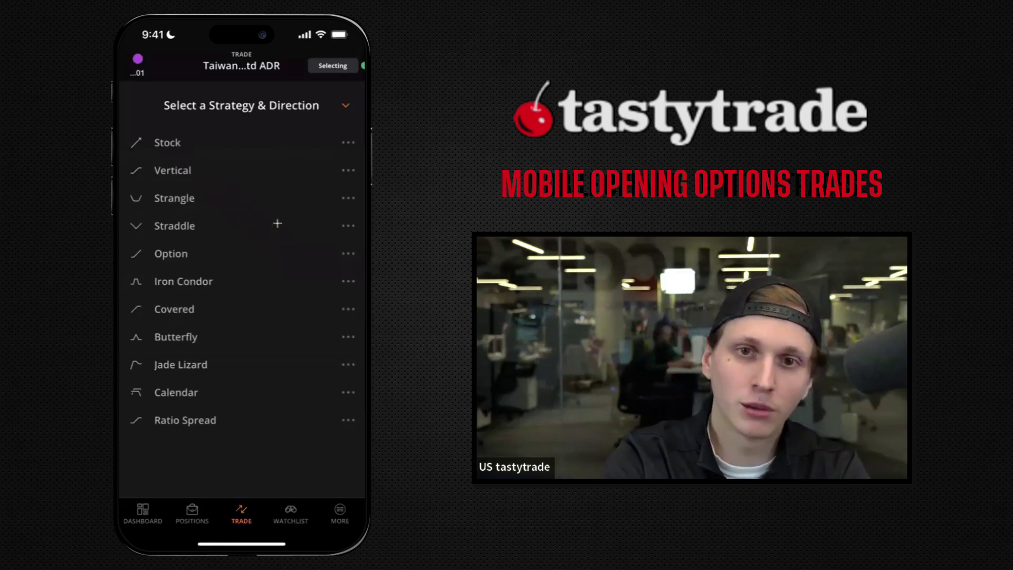
pyautogui.click(172, 170)
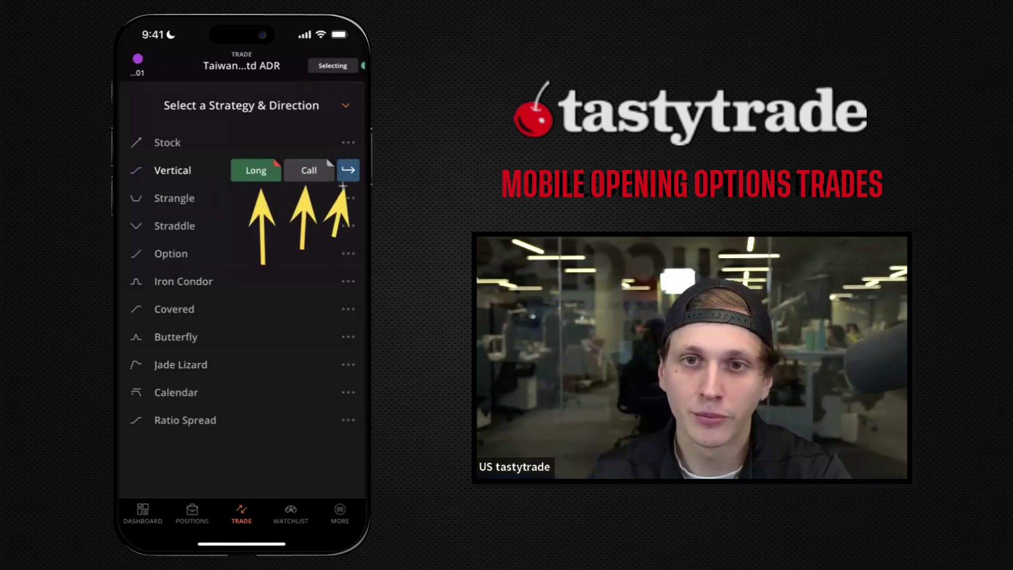
# - Switch the vertical's direction between Short and Long, ending on a Long Call vertical
pyautogui.click(278, 174)
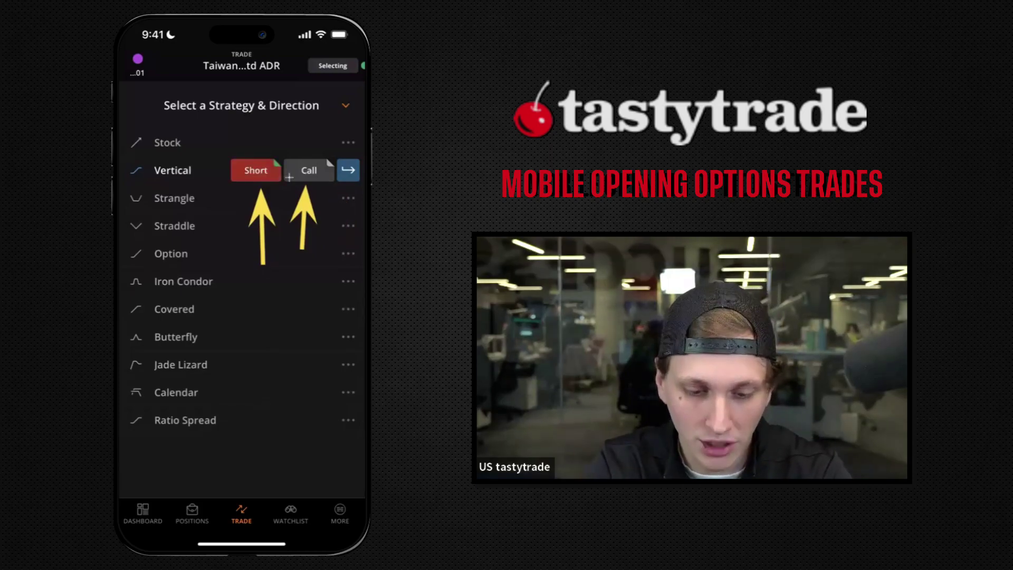
pyautogui.click(289, 177)
pyautogui.click(289, 177)
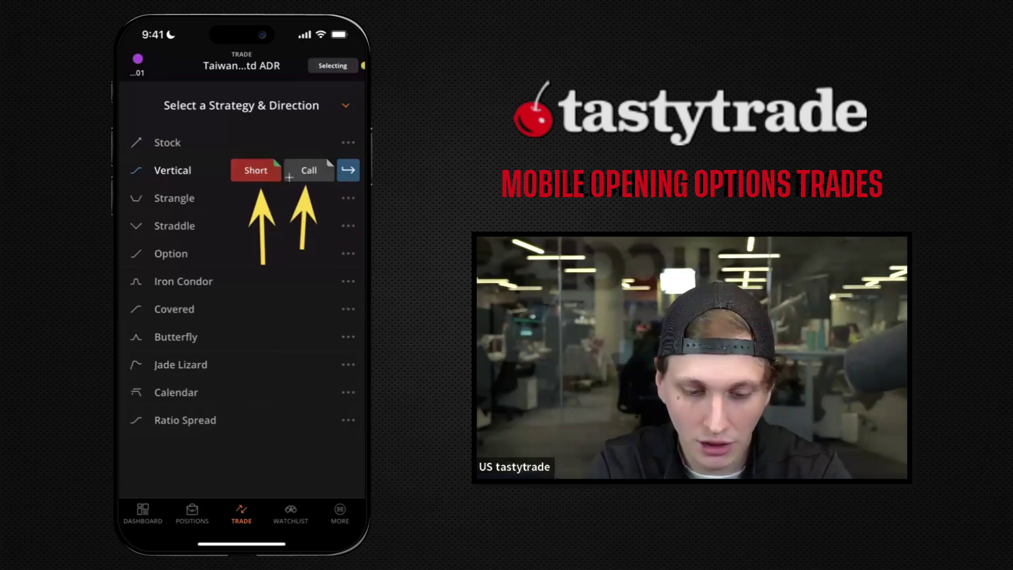
pyautogui.click(289, 177)
pyautogui.click(289, 177)
pyautogui.click(289, 177)
pyautogui.click(289, 178)
pyautogui.click(289, 177)
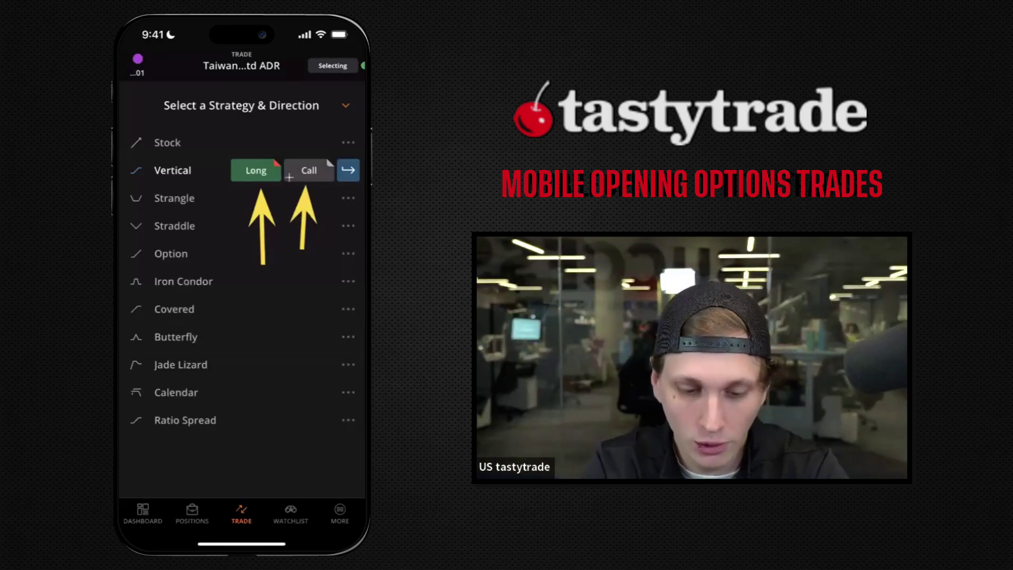
pyautogui.click(256, 170)
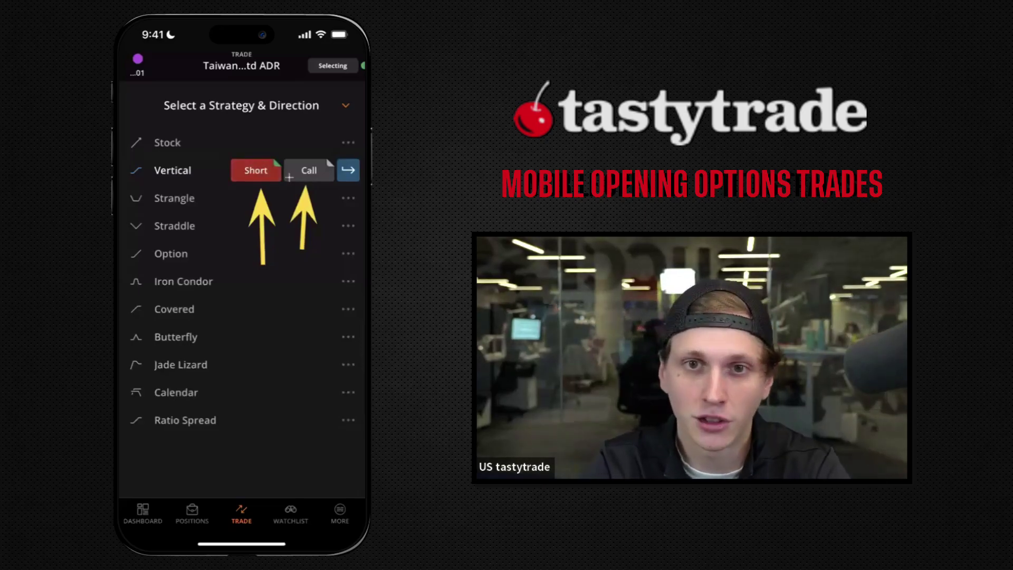
pyautogui.click(256, 170)
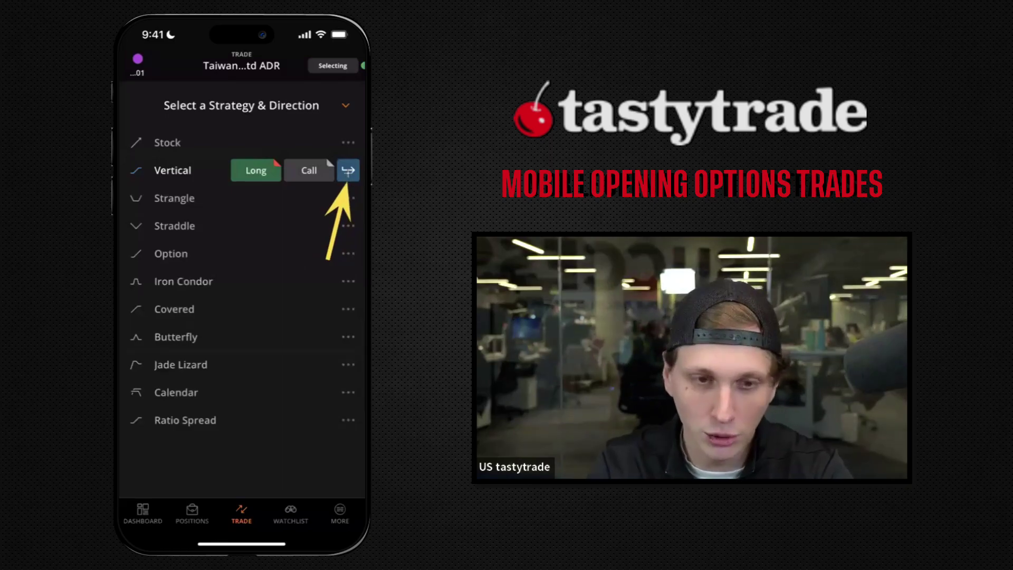
# - Load the long call vertical on TSM and look along its strikes in the curve view
pyautogui.click(348, 170)
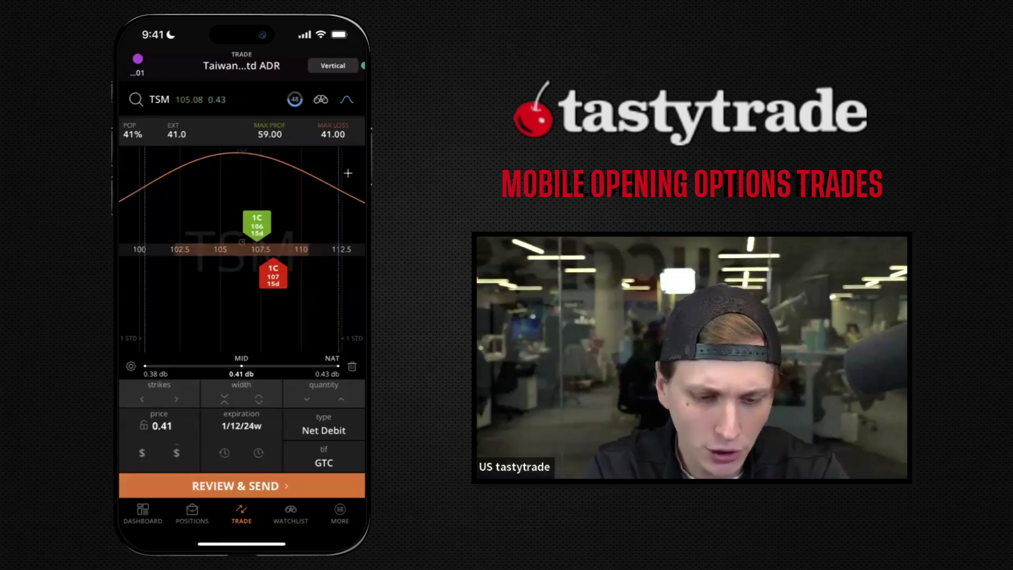
pyautogui.hscroll(3, 242, 250)
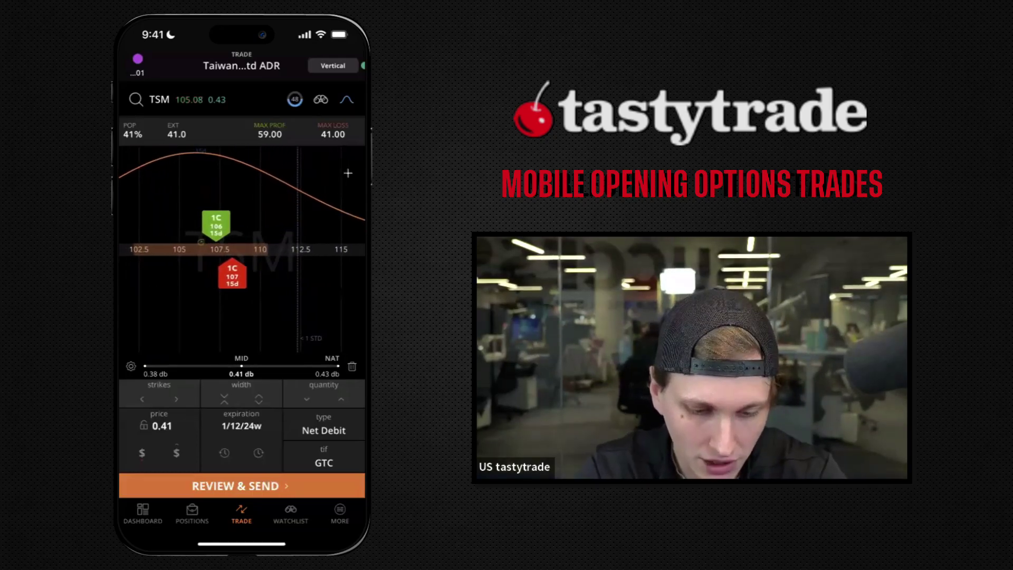
pyautogui.hscroll(-1, 242, 250)
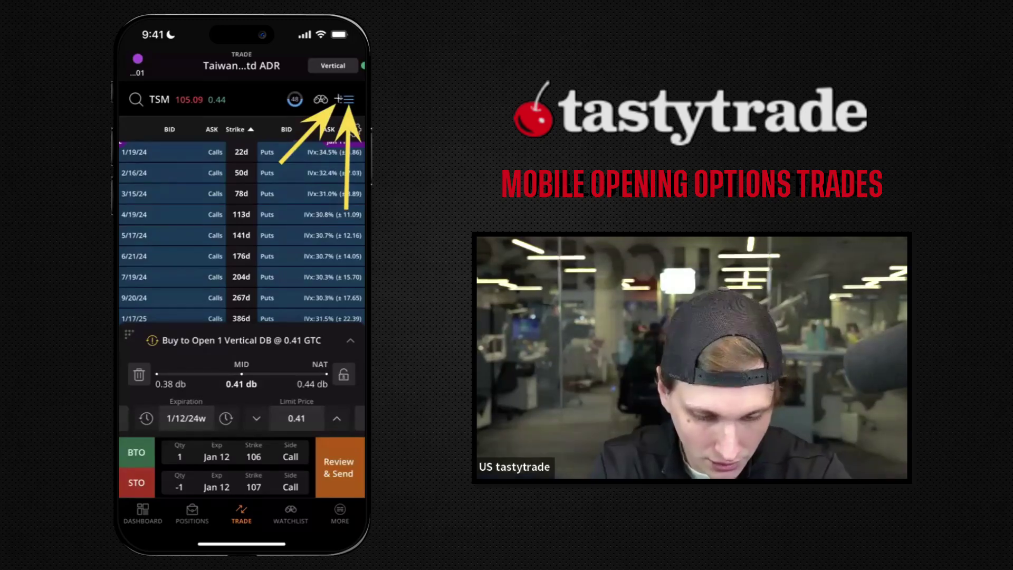
# - Set the option table's expiration type to ALL and expand the weekly 1/12/24 expiration
pyautogui.click(344, 99)
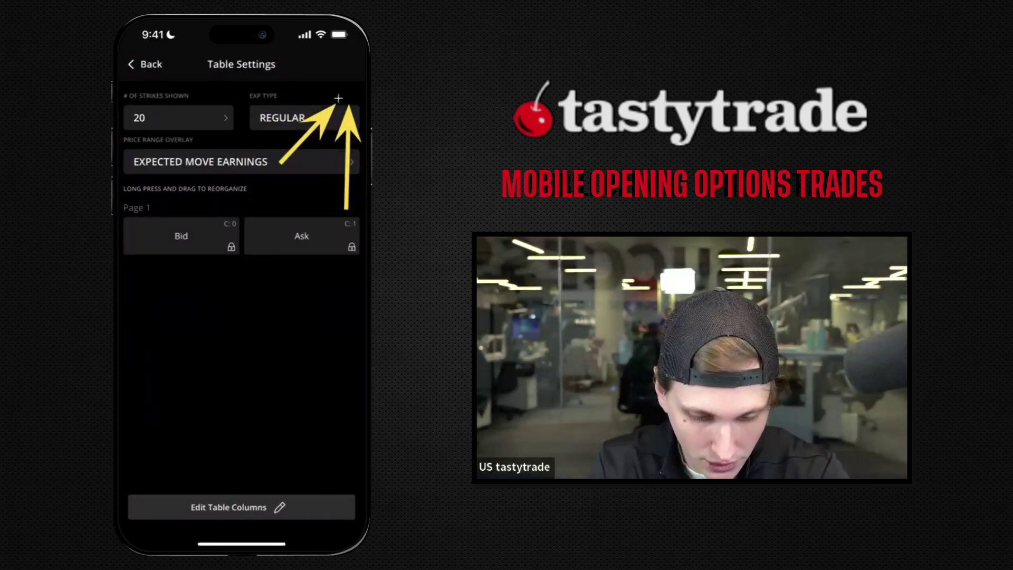
pyautogui.click(295, 117)
pyautogui.click(267, 140)
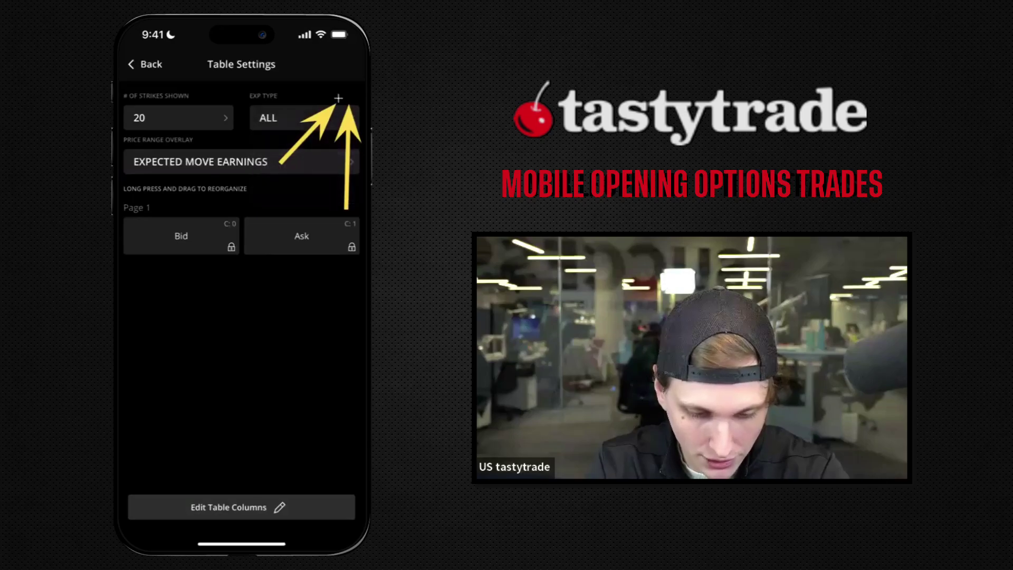
pyautogui.click(147, 64)
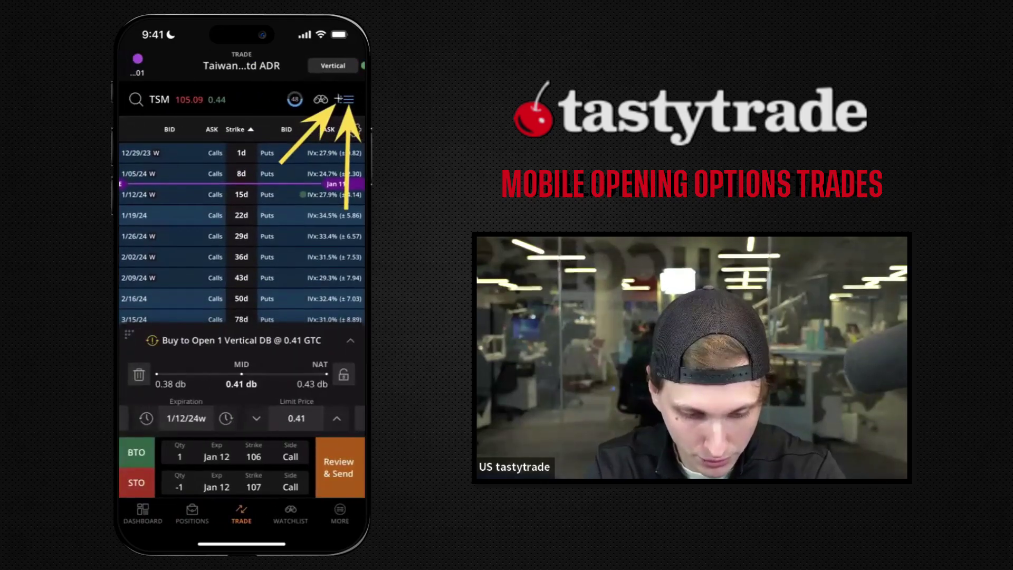
pyautogui.click(211, 193)
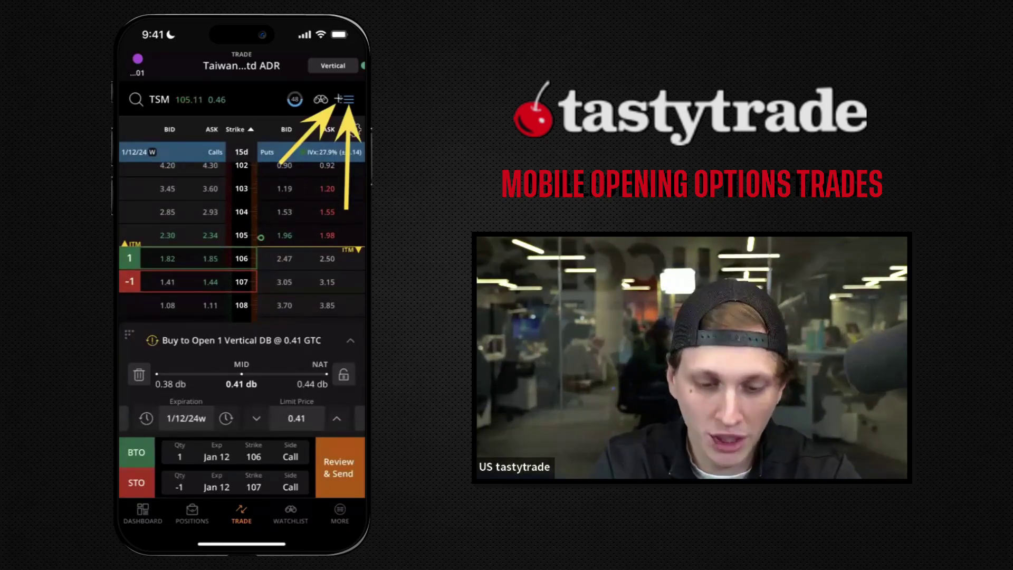
# - Compare the TSM vertical in the curve view and the table view, looking over the strikes around its legs
pyautogui.click(346, 99)
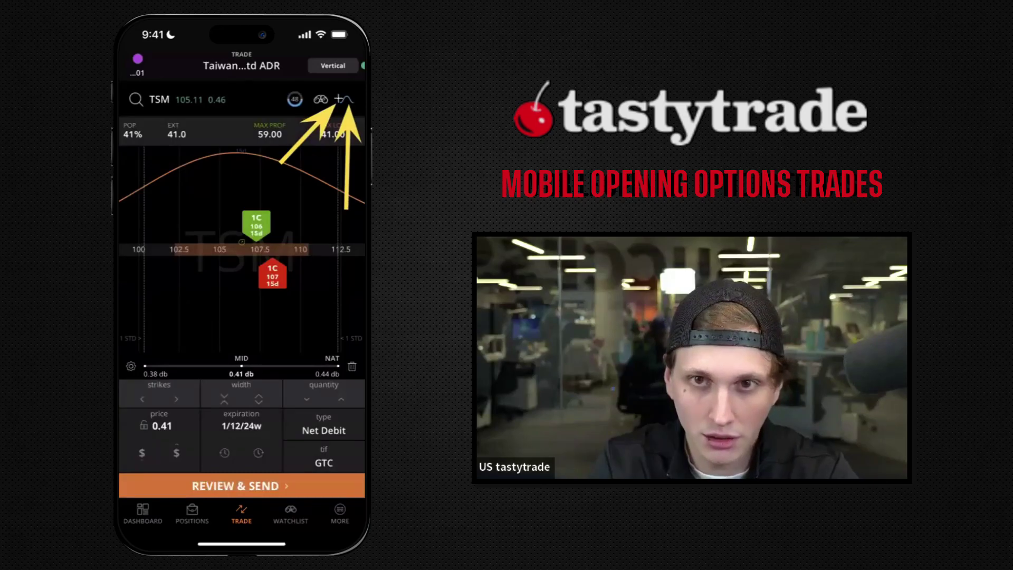
pyautogui.click(346, 99)
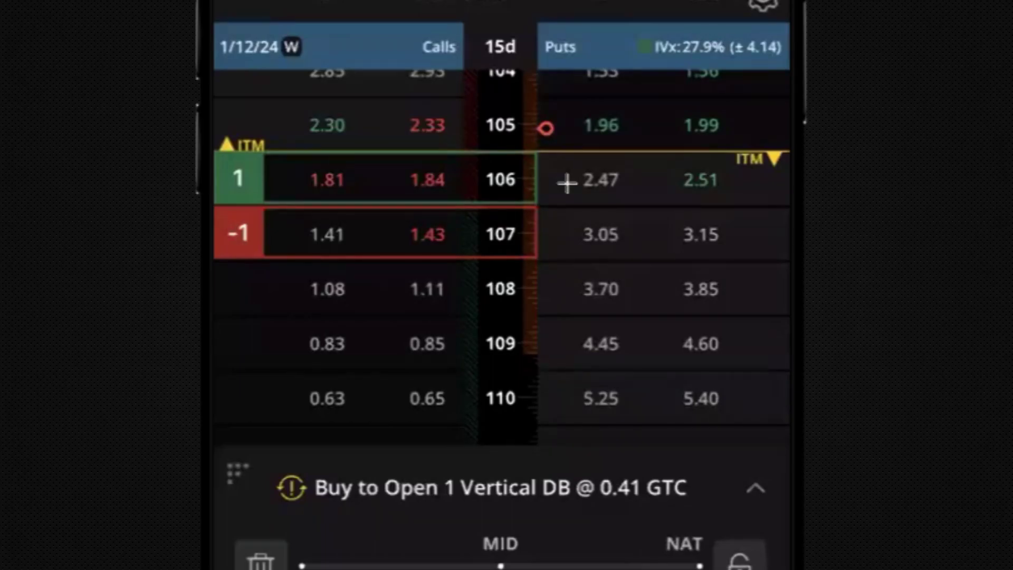
pyautogui.scroll(-1, 567, 183)
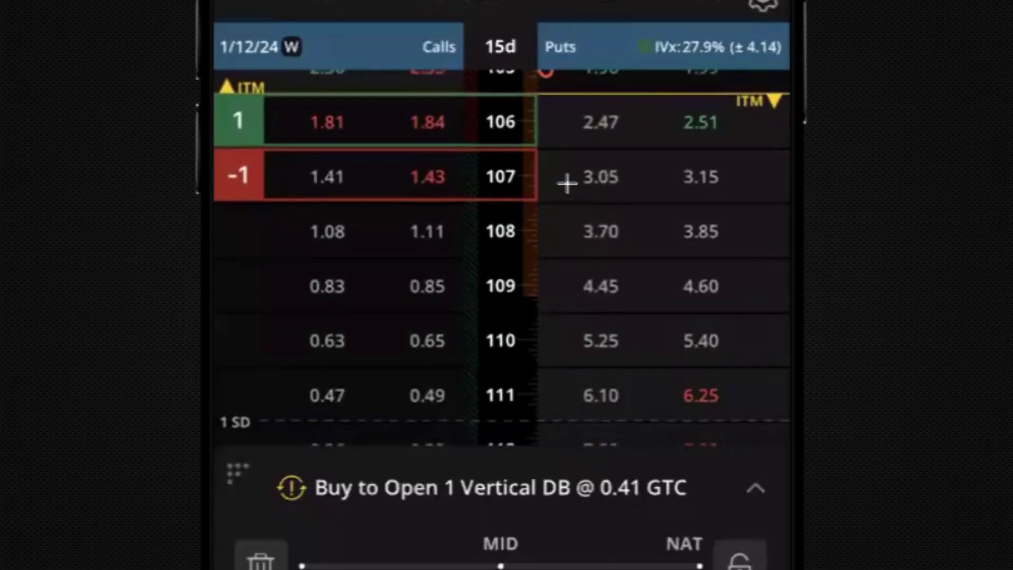
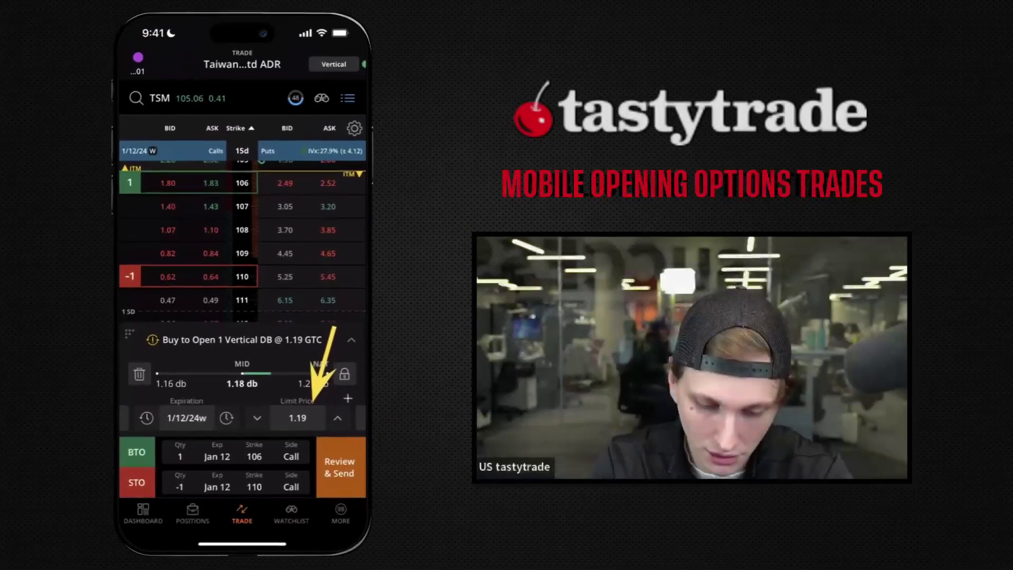
# - Set the limit price of the 106/110 call vertical to 1.22 and save it
pyautogui.click(297, 419)
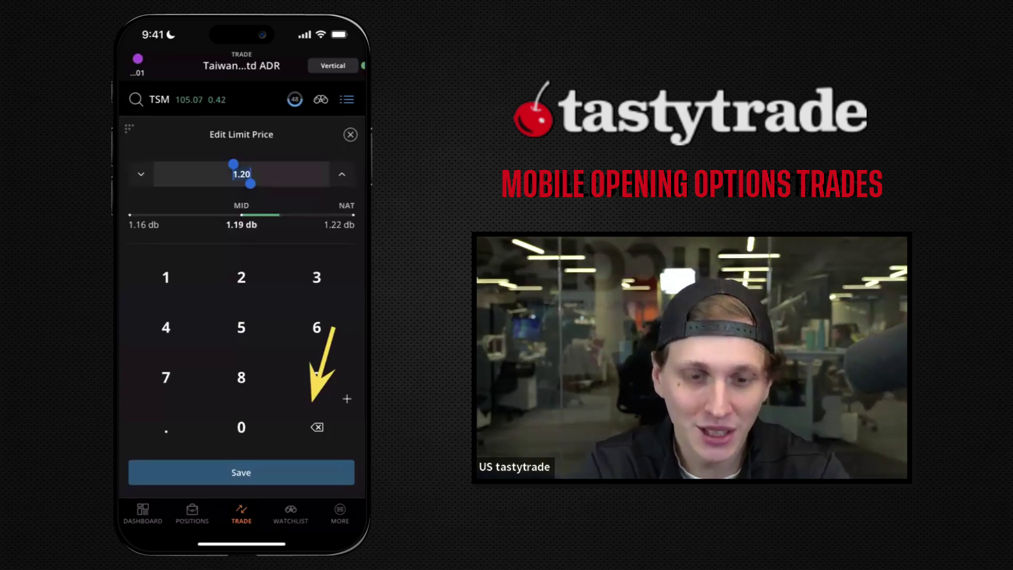
pyautogui.write('1.22')
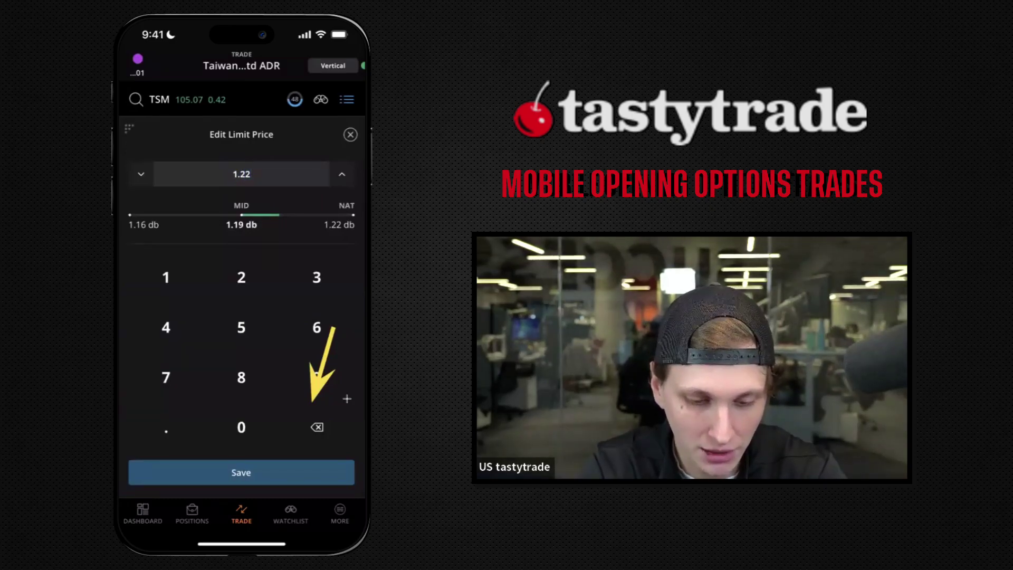
pyautogui.click(241, 473)
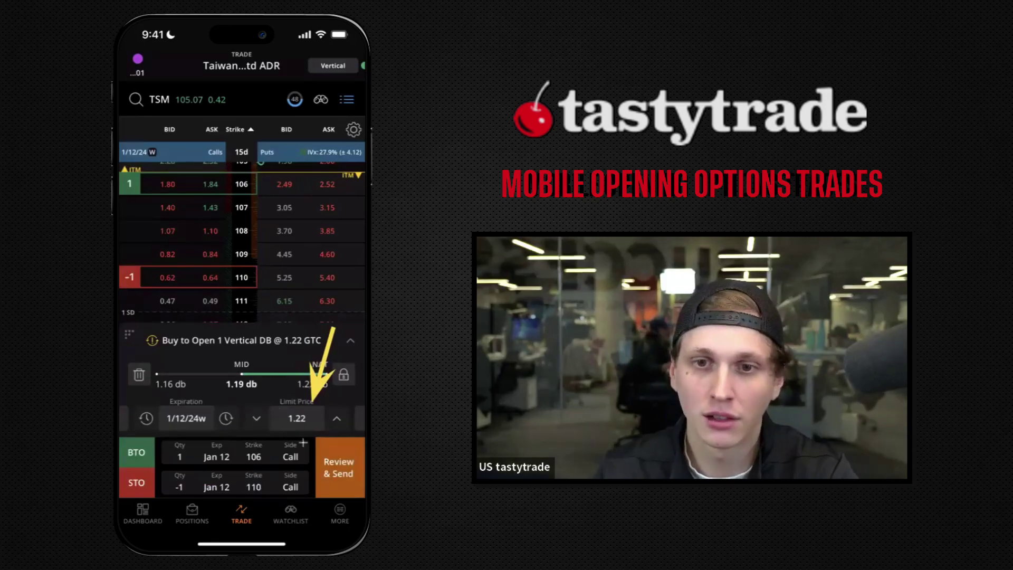
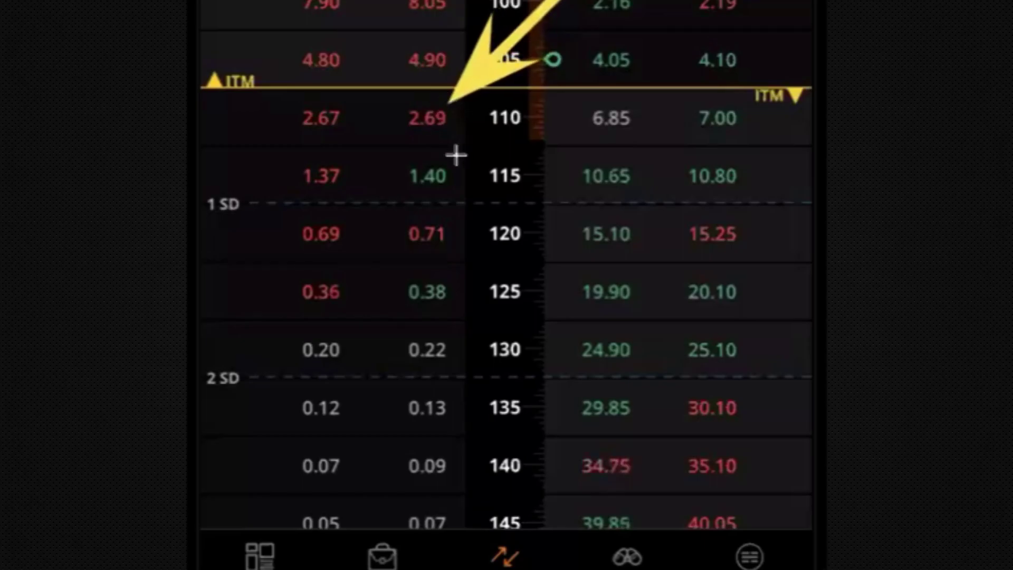
# - Build a call vertical in the 2/16/24 expiration by buying the 110 call and selling the 120 call
pyautogui.click(530, 127)
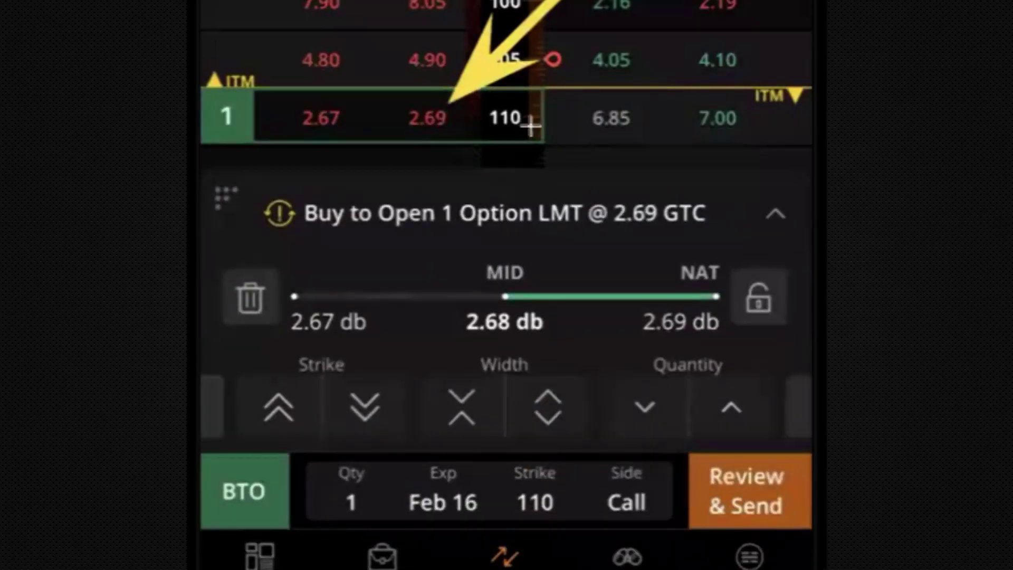
pyautogui.scroll(-3, 530, 126)
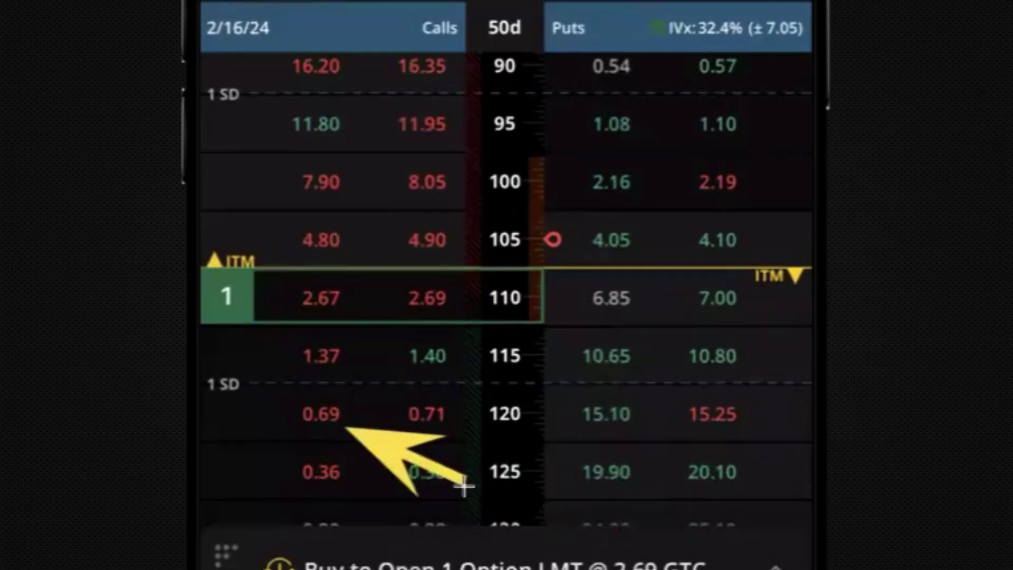
pyautogui.click(321, 413)
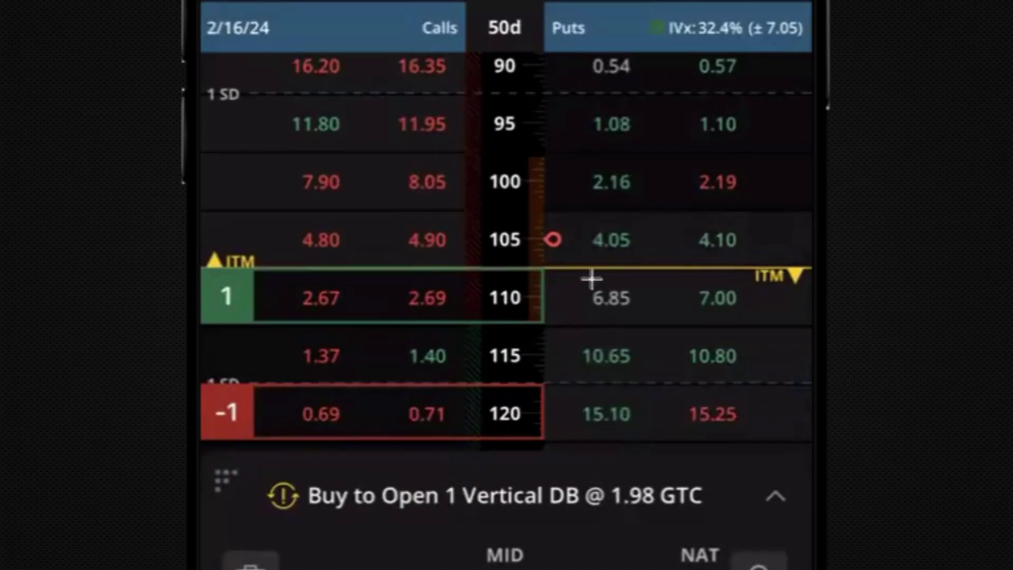
# - Examine the 2/16/24 chain around the vertical's legs, including the standard deviation lines, the profit and loss shading, the implied volatility and the expected move
pyautogui.scroll(-2, 591, 280)
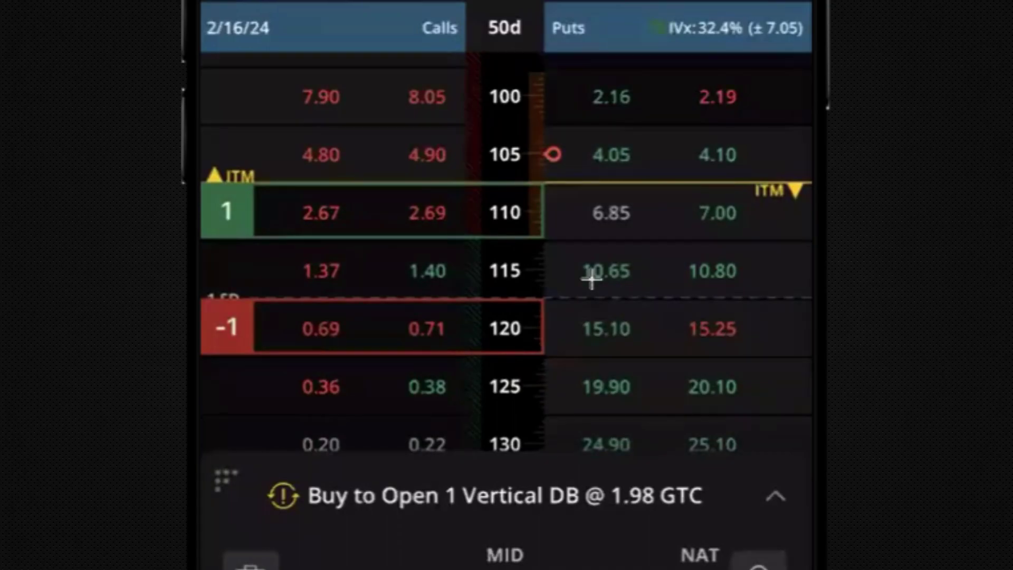
pyautogui.scroll(-1, 591, 279)
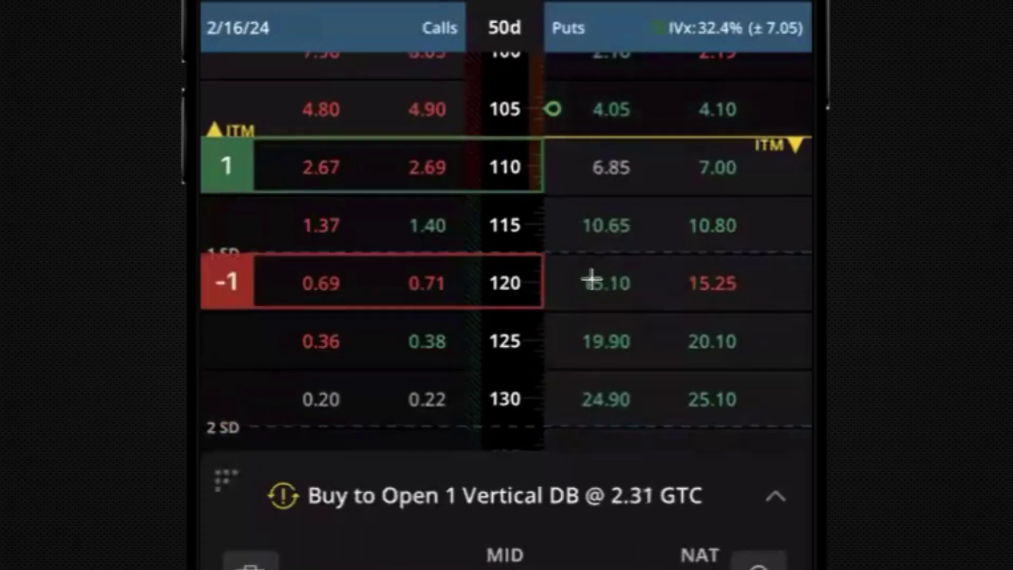
pyautogui.scroll(-1, 591, 279)
pyautogui.scroll(-2, 591, 279)
pyautogui.scroll(2, 591, 280)
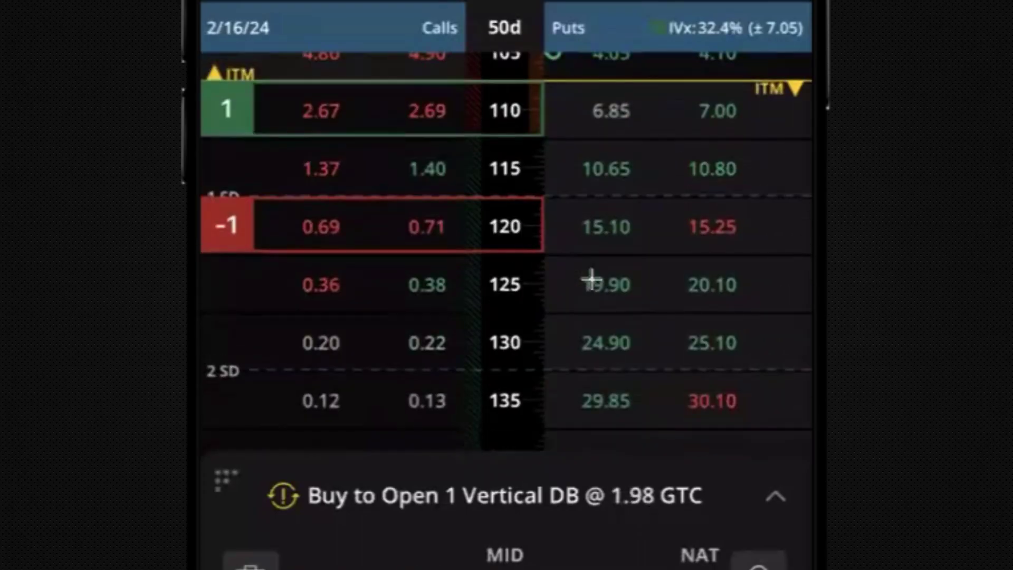
pyautogui.scroll(2, 591, 280)
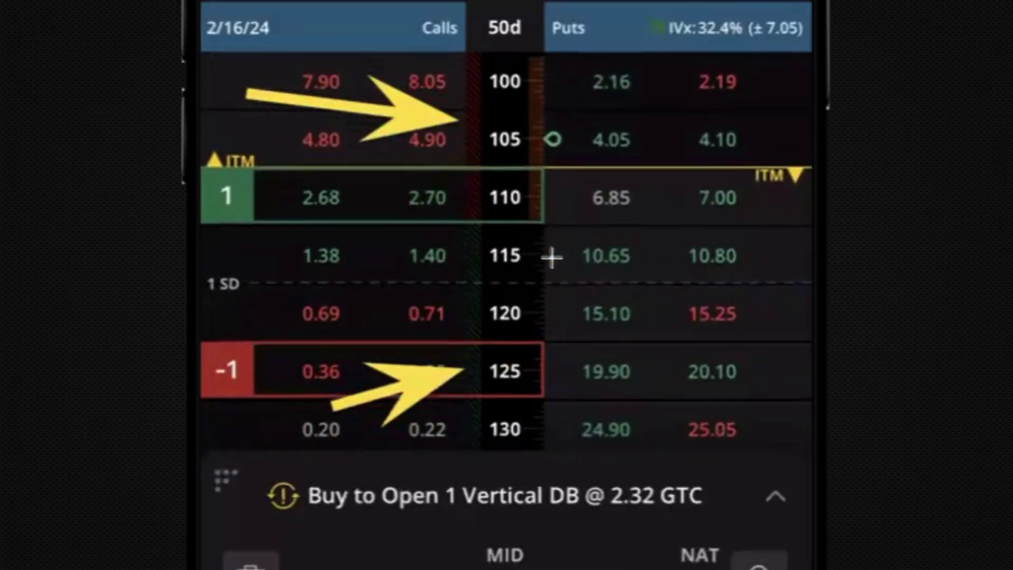
pyautogui.scroll(1, 552, 257)
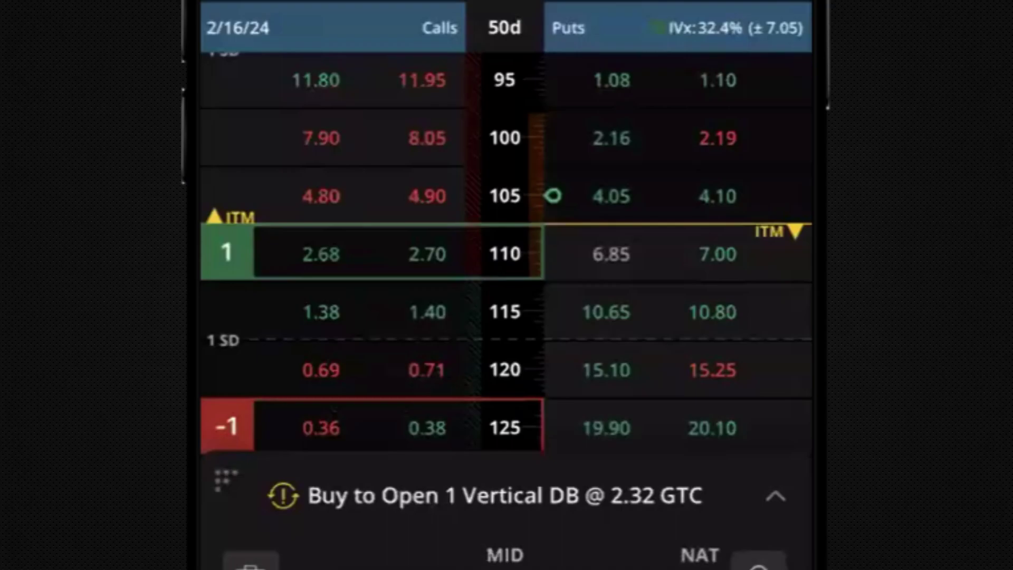
pyautogui.moveTo(698, 270); pyautogui.dragTo(707, 45)
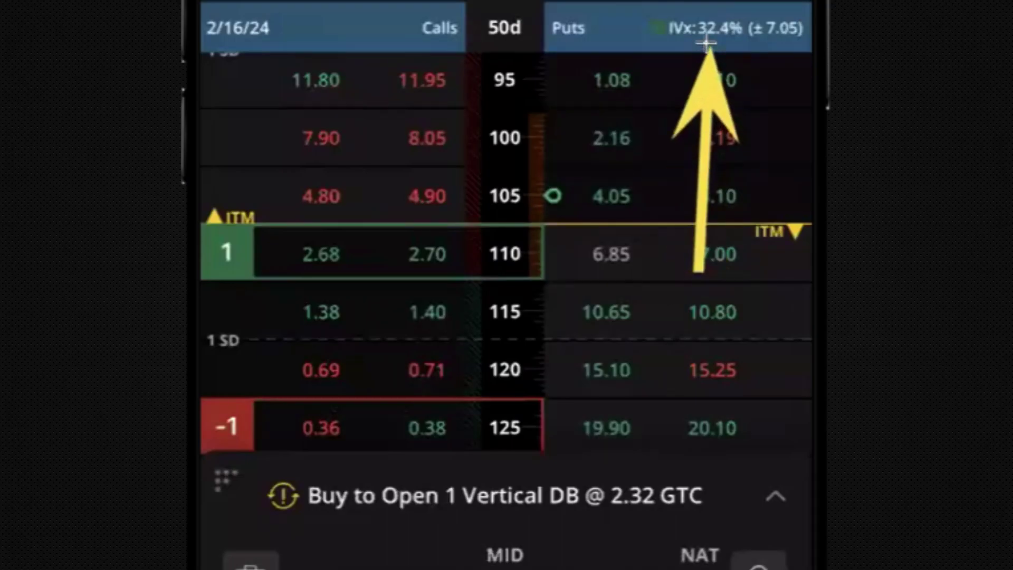
pyautogui.moveTo(741, 256); pyautogui.dragTo(761, 49)
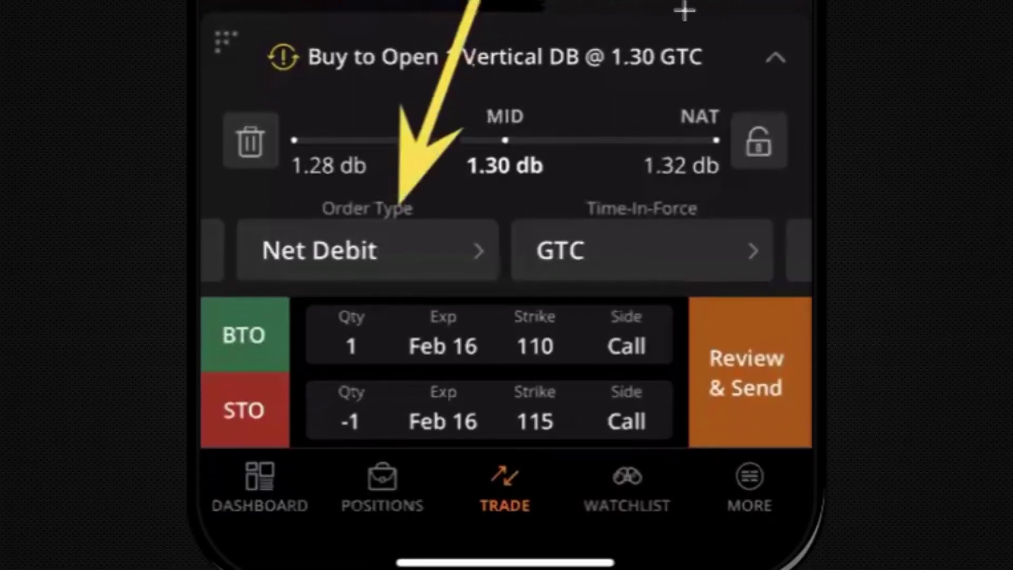
# - Expand the order ticket of the 110/115 call vertical and examine its order settings, delta, theta, probabilities, buying power effect and maximum profit and loss
pyautogui.hscroll(5, 506, 250)
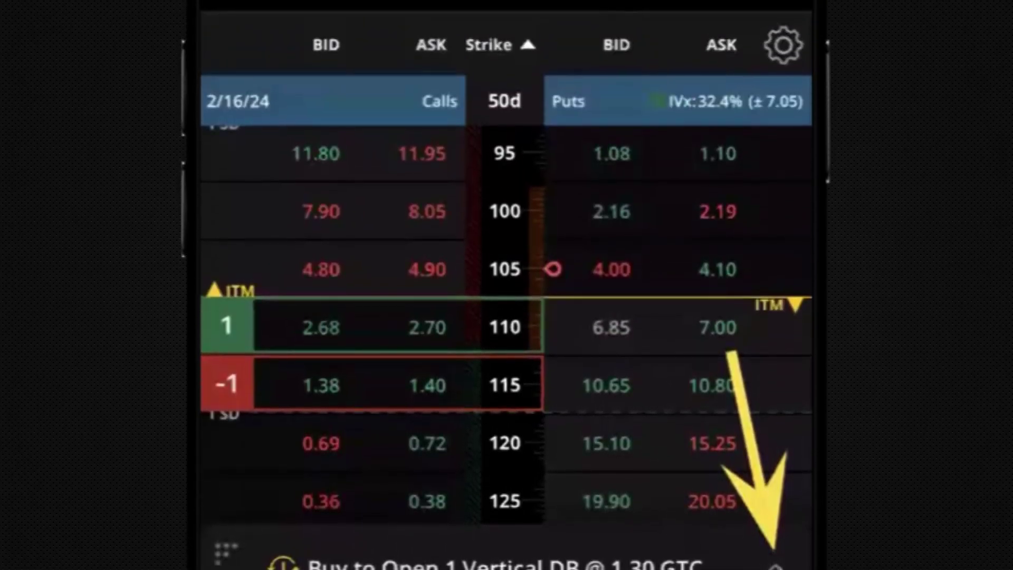
pyautogui.click(775, 565)
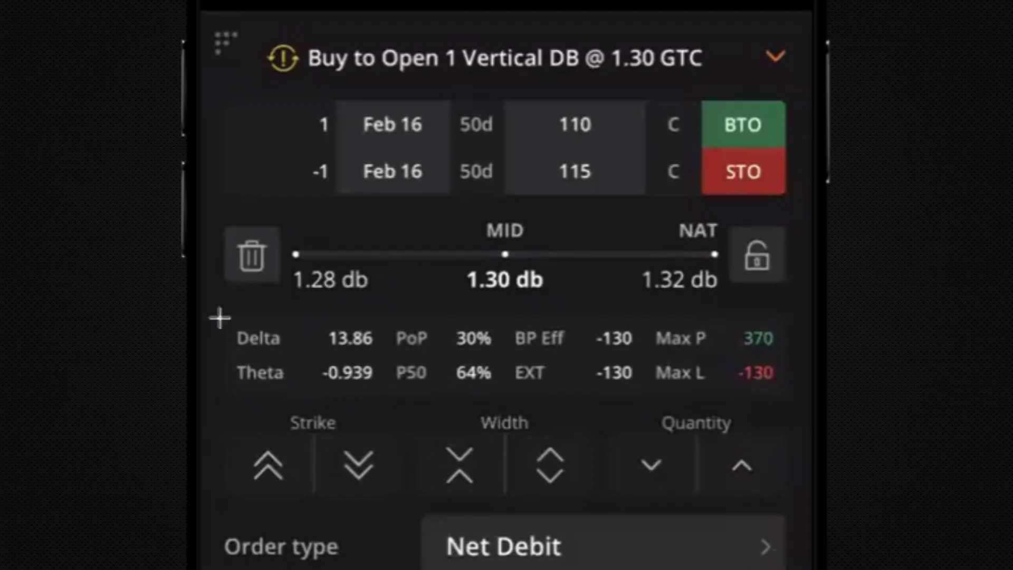
pyautogui.moveTo(215, 305)
pyautogui.mouseDown()
pyautogui.moveTo(560, 389)
pyautogui.moveTo(789, 400)
pyautogui.mouseUp()
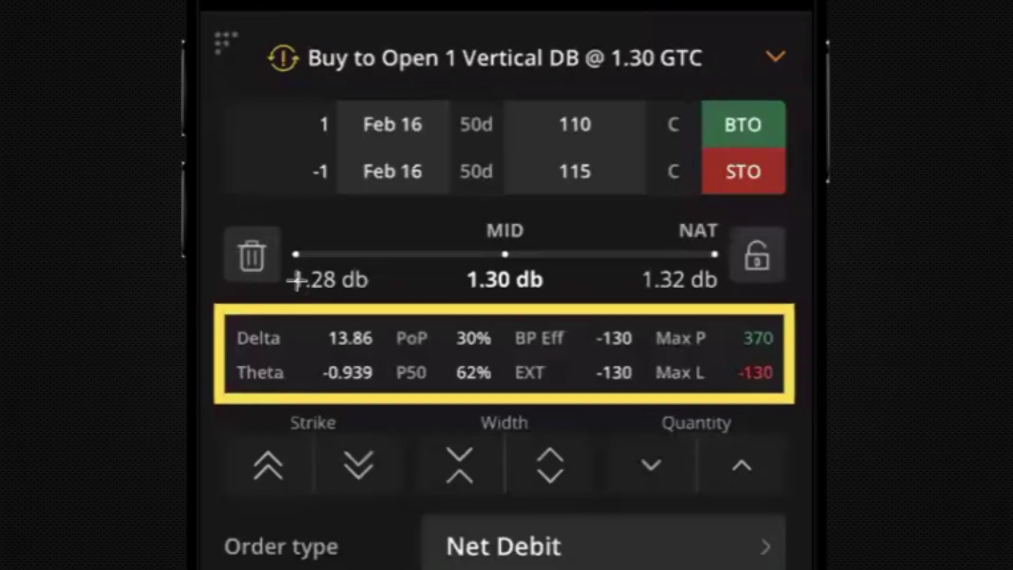
pyautogui.moveTo(499, 317); pyautogui.dragTo(644, 360)
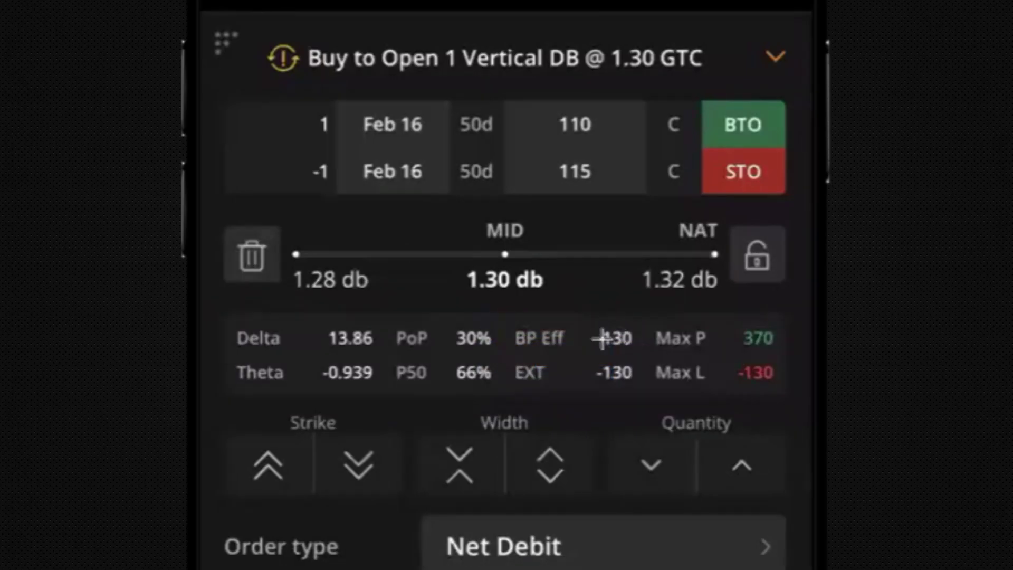
pyautogui.moveTo(440, 198)
pyautogui.mouseDown()
pyautogui.moveTo(575, 295)
pyautogui.moveTo(558, 302)
pyautogui.moveTo(565, 309)
pyautogui.mouseUp()
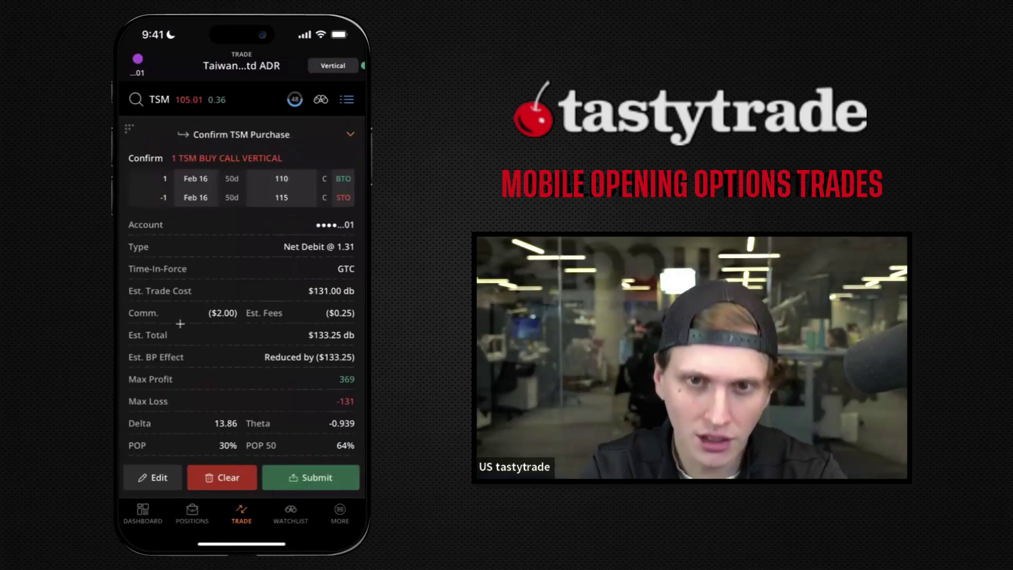
# - Review the confirmation details of the TSM 110/115 call vertical, checking its legs and the choices for editing or clearing the order
pyautogui.moveTo(128, 145); pyautogui.dragTo(356, 215)
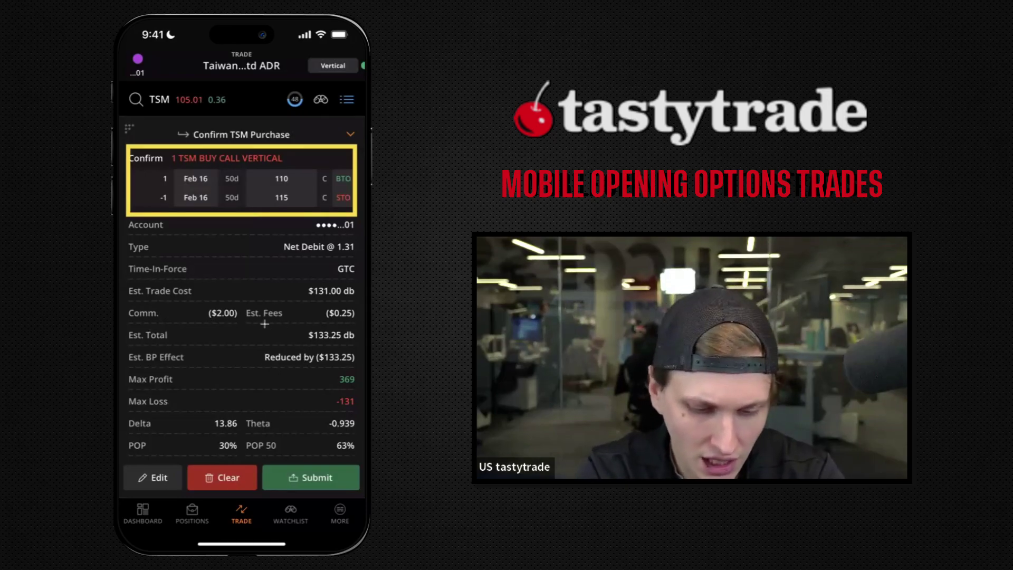
pyautogui.press('Escape')
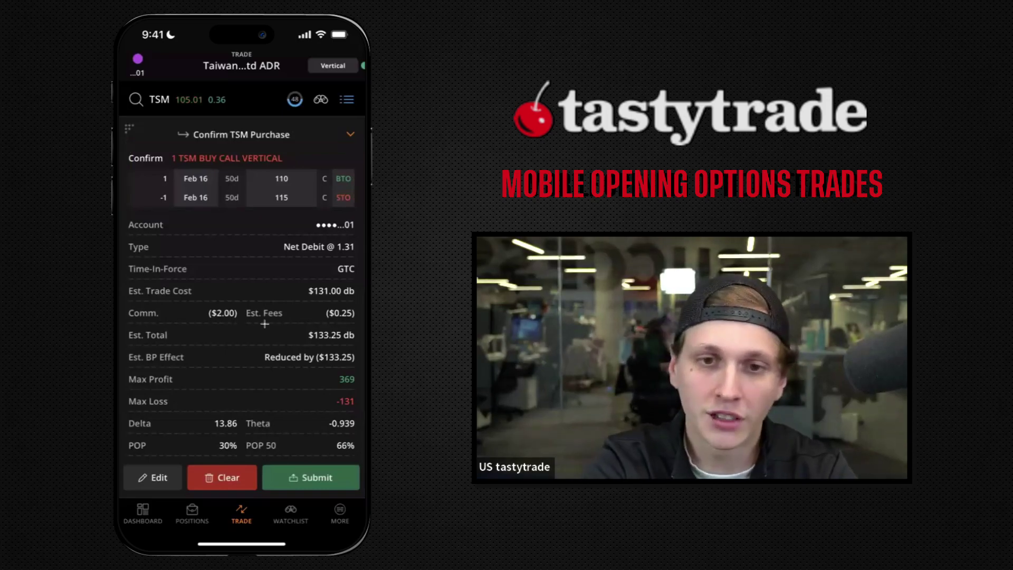
pyautogui.moveTo(121, 458)
pyautogui.mouseDown()
pyautogui.moveTo(267, 496)
pyautogui.moveTo(259, 493)
pyautogui.mouseUp()
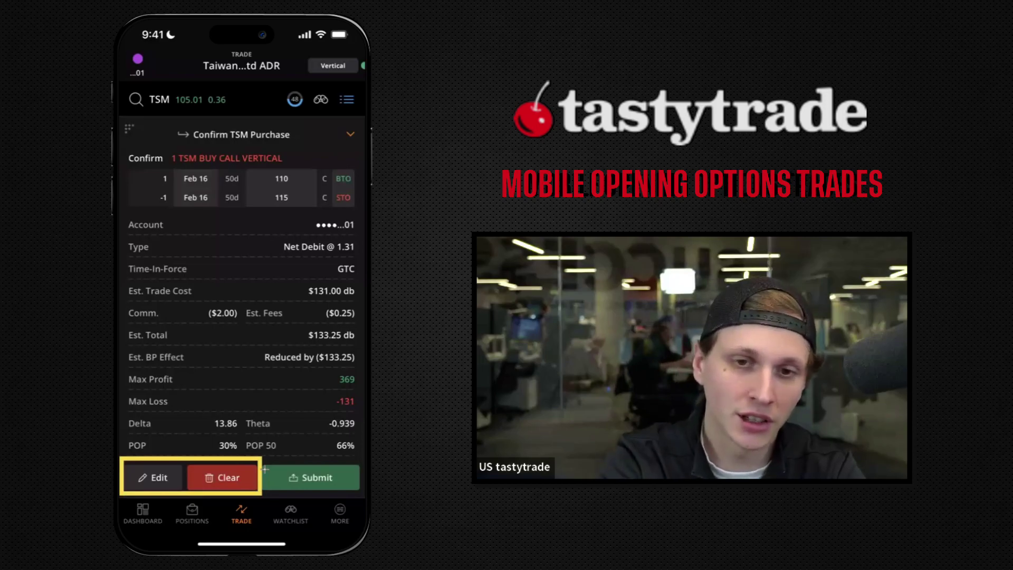
pyautogui.press('Escape')
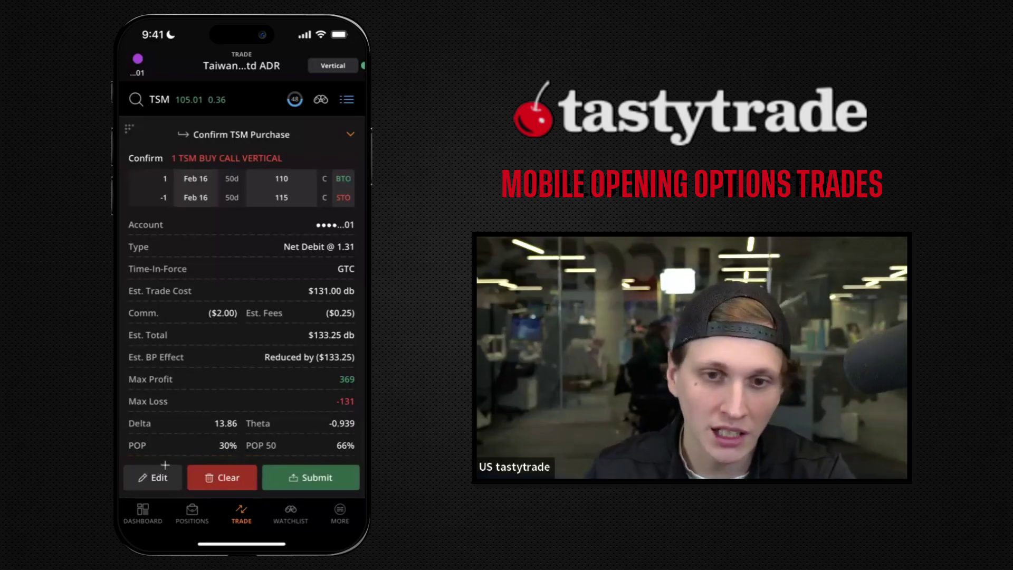